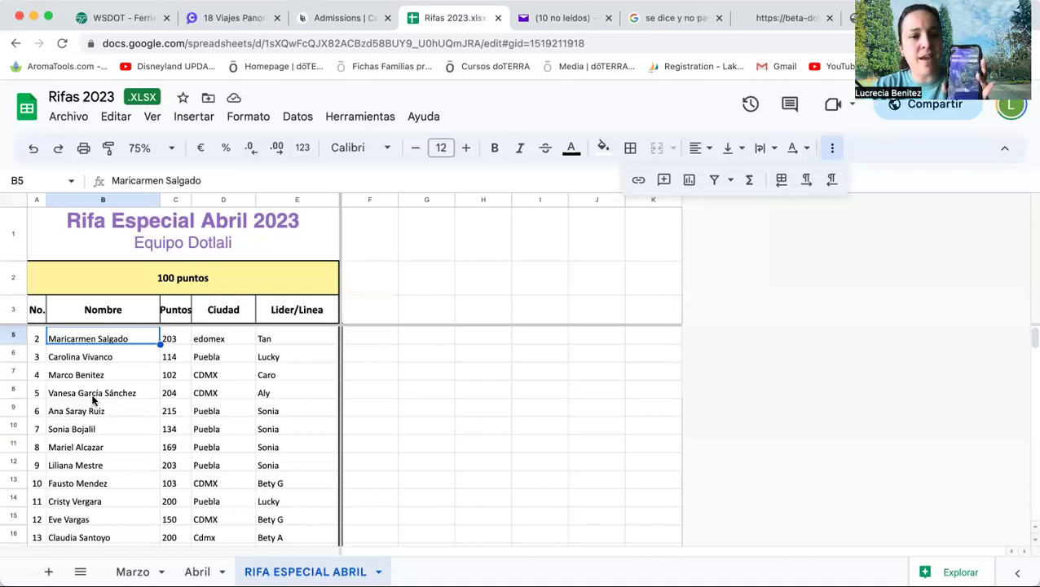
Fill the name cells of participants No. 5 (B8) and No. 8 (B11) with bright yellow
click(89, 393)
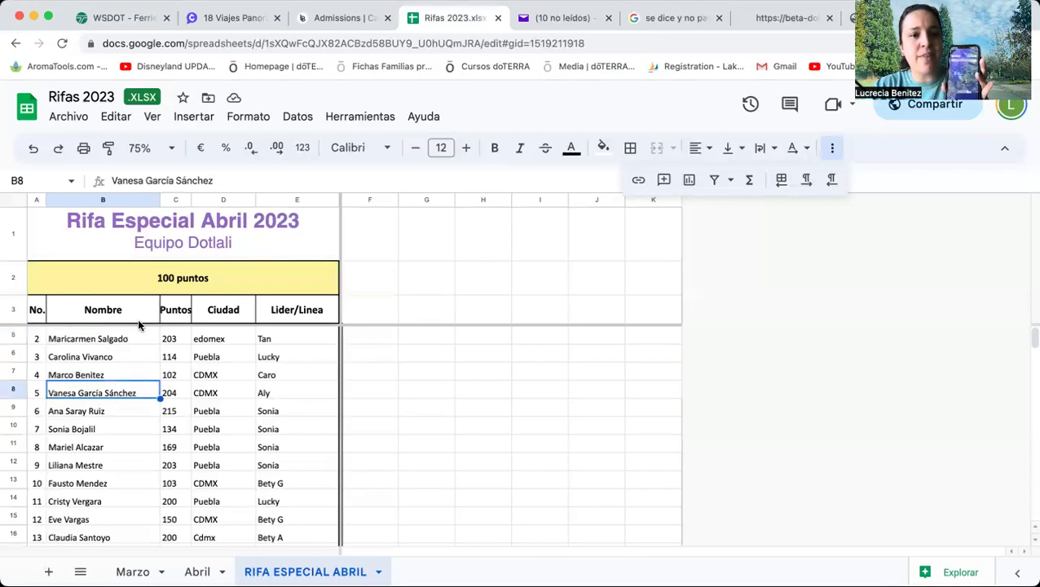
click(604, 149)
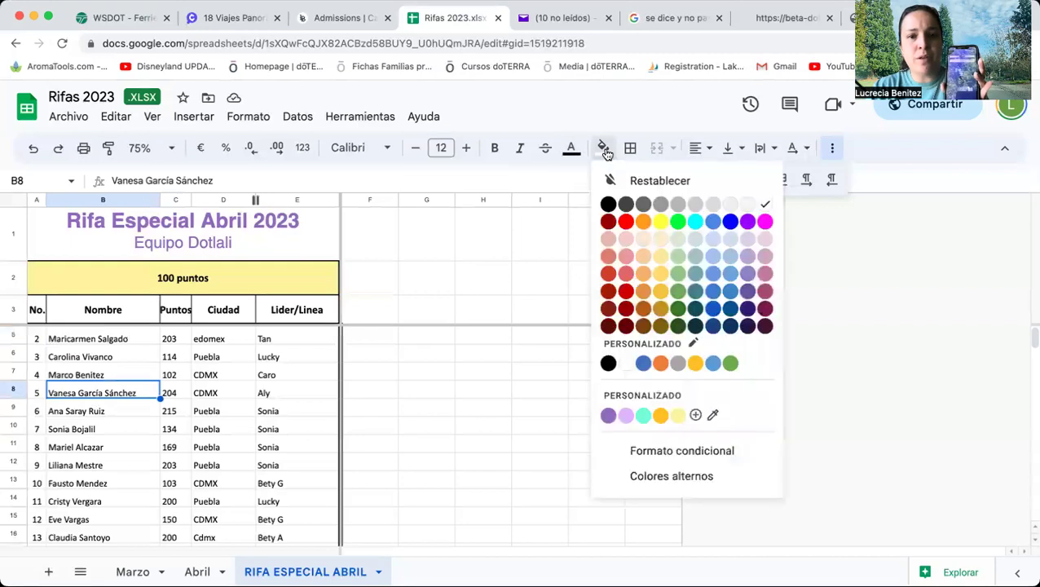
click(660, 221)
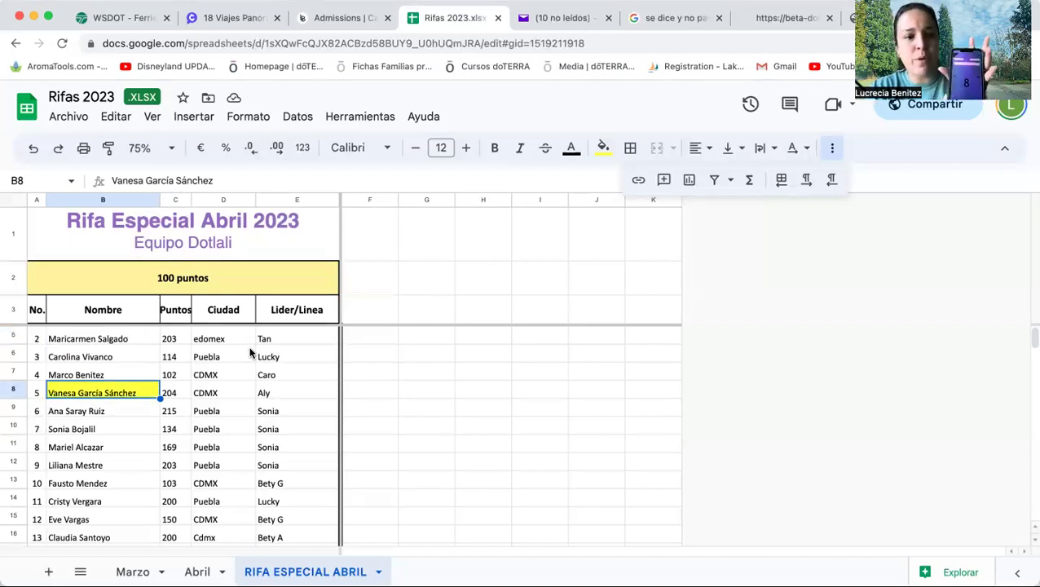
click(104, 446)
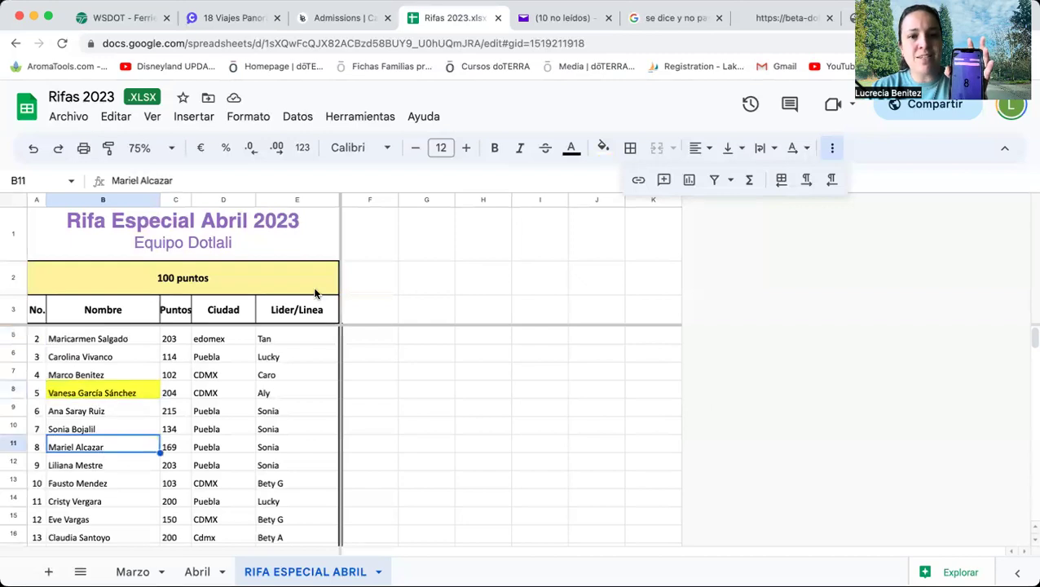
click(604, 147)
click(662, 229)
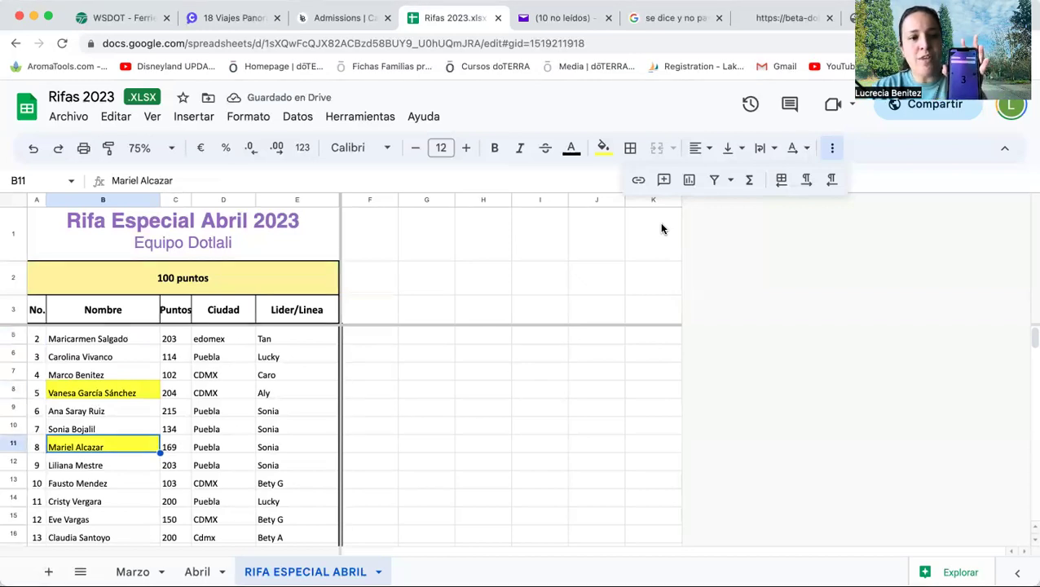
Fill the name cells of participants No. 3 (B6) and No. 7 (B10) with bright yellow
click(76, 356)
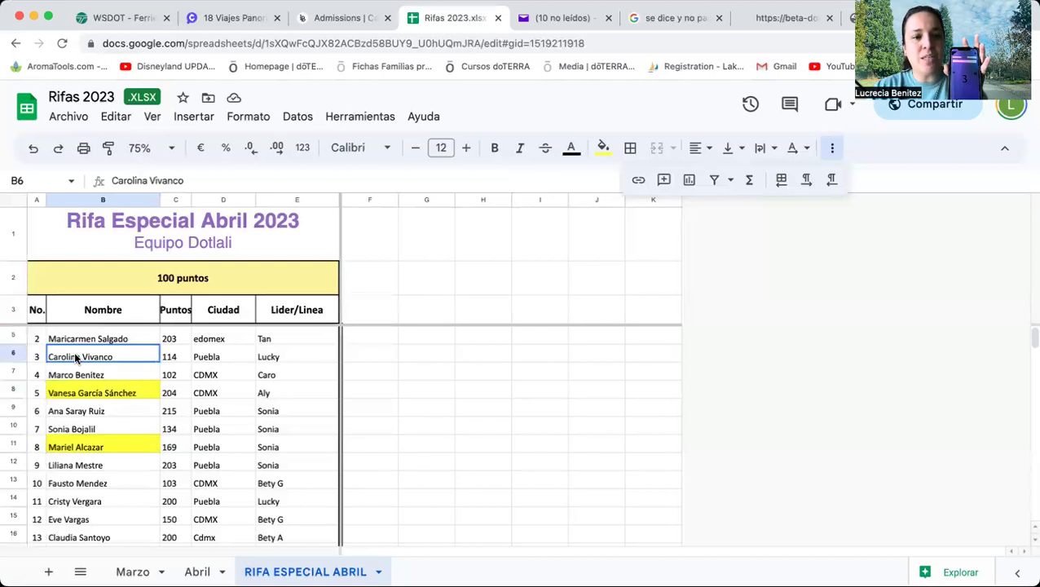
click(602, 149)
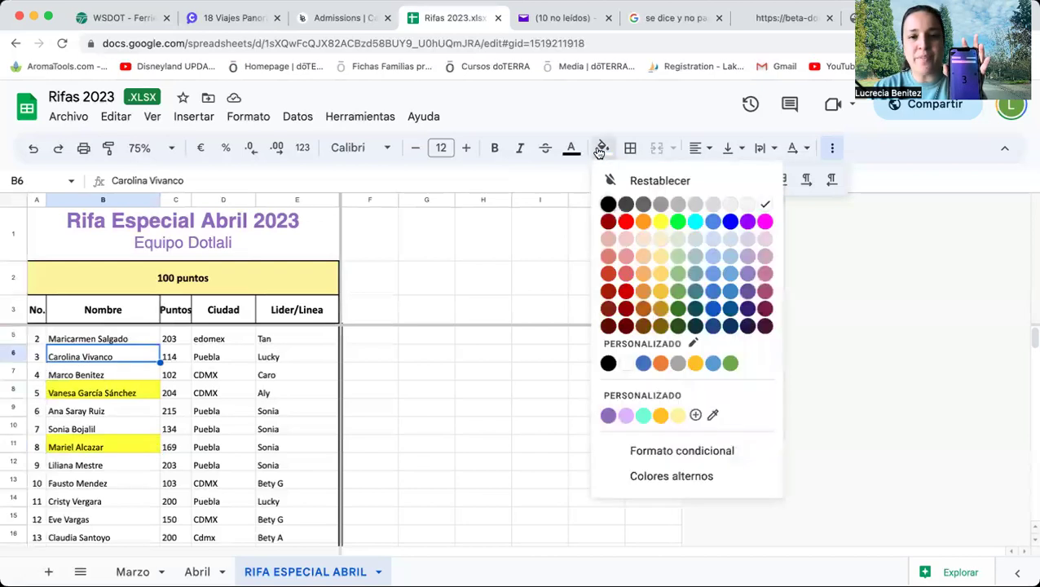
click(657, 221)
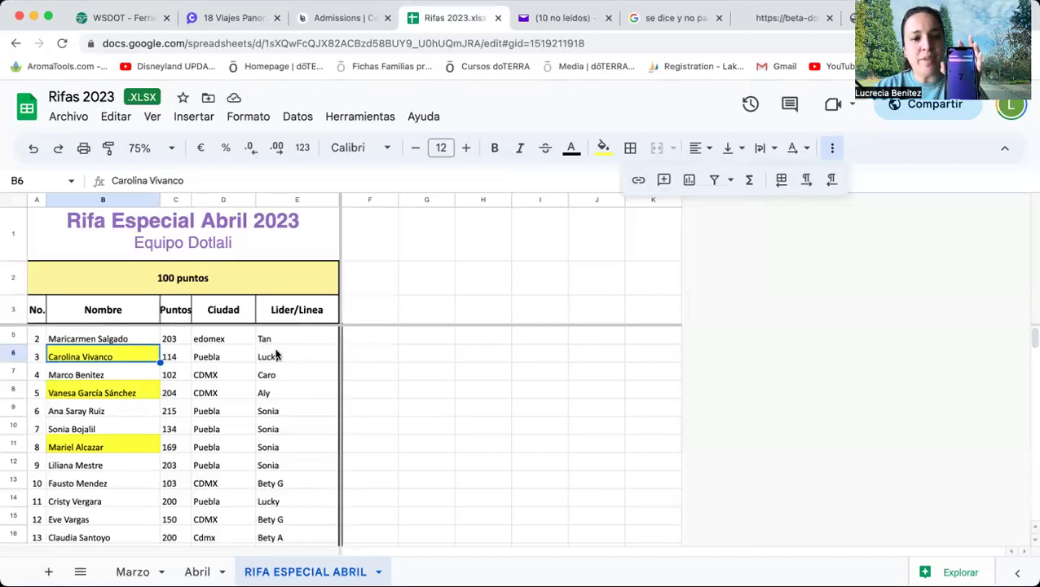
click(93, 425)
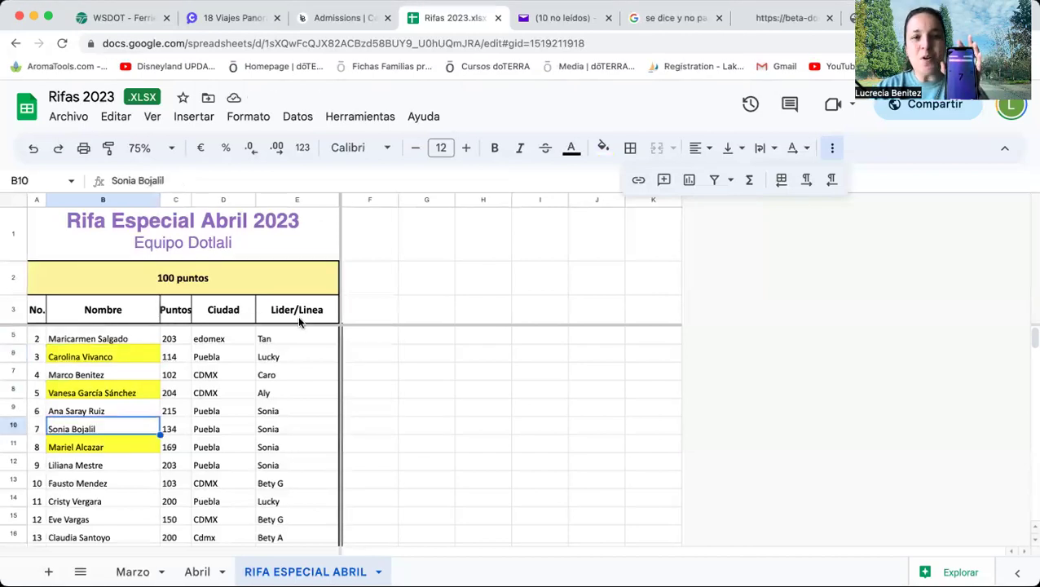
click(603, 148)
click(659, 222)
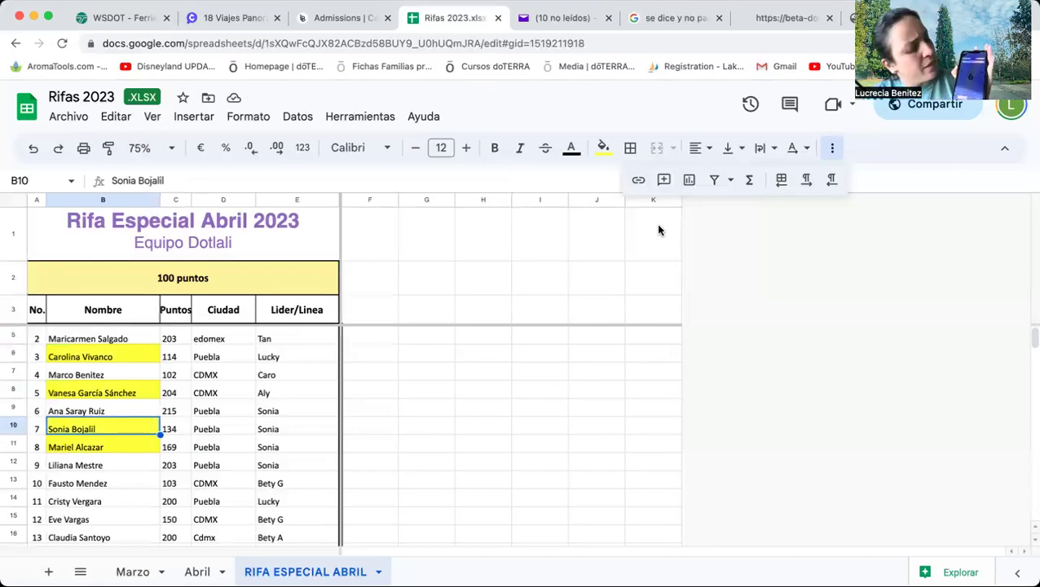
Fill the name cells of participants No. 6 (B9) and No. 14 (B17) with bright yellow
click(101, 411)
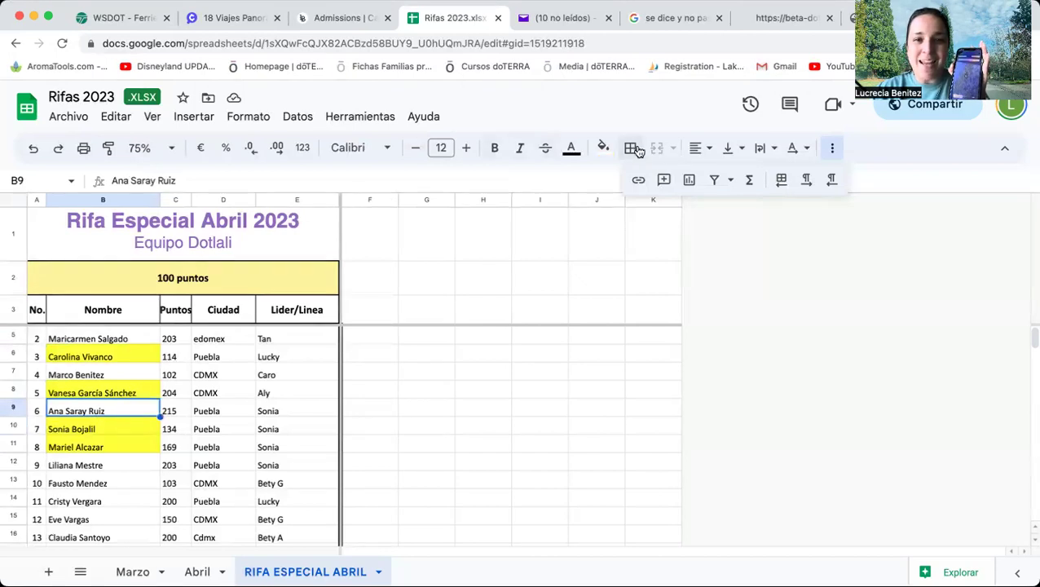
click(603, 148)
click(660, 222)
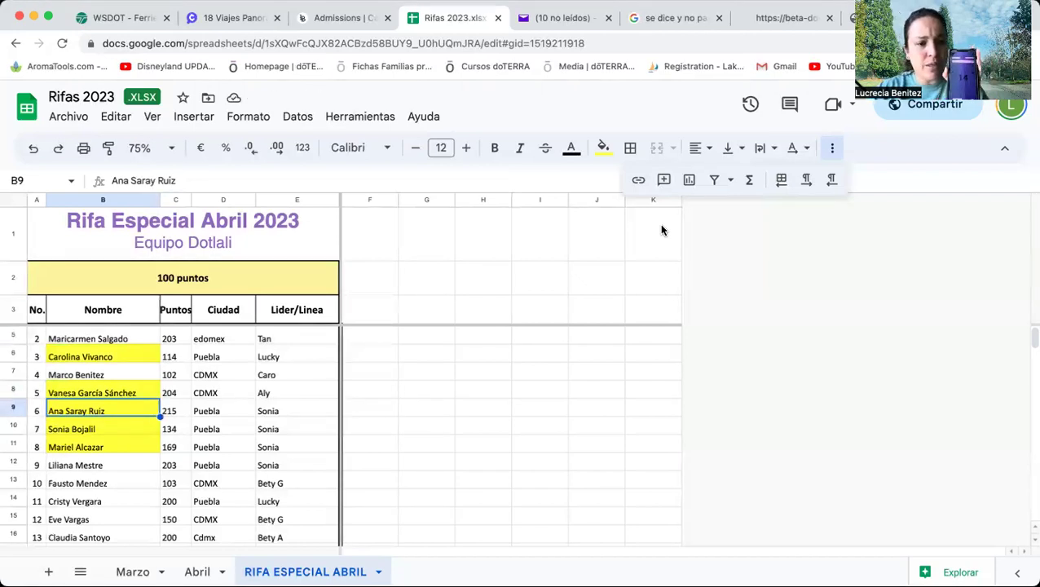
scroll(119, 442, down, 2)
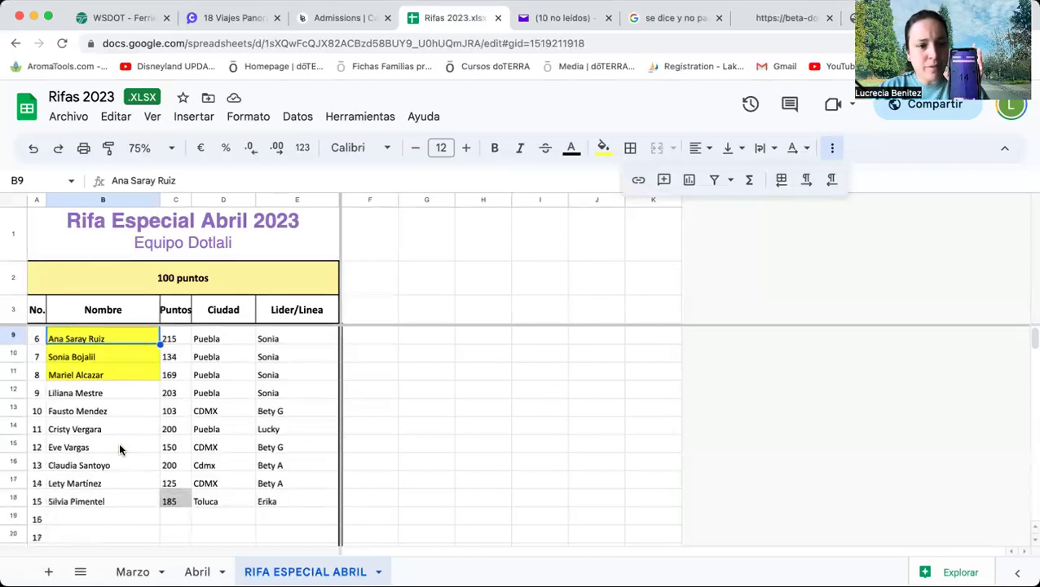
click(80, 483)
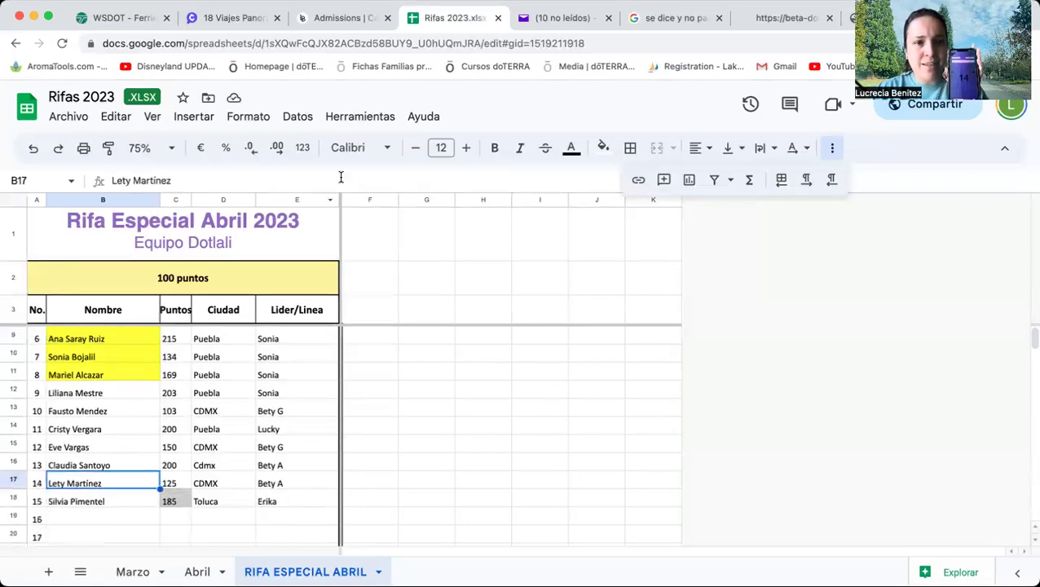
click(607, 155)
click(659, 229)
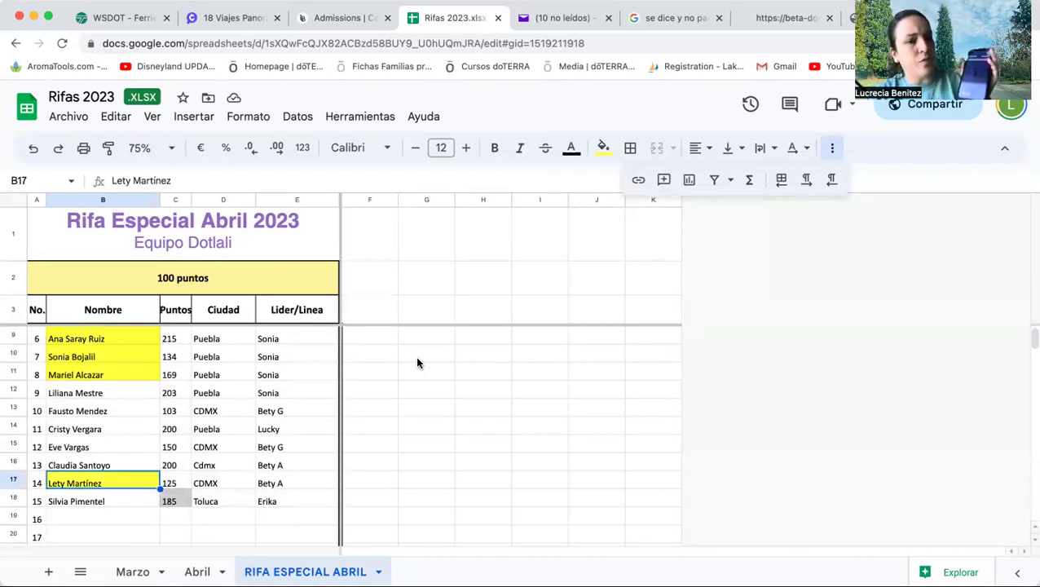
Fill the name cells of participants No. 2 (B5) and No. 13 (B16) with bright yellow
scroll(252, 435, up, 3)
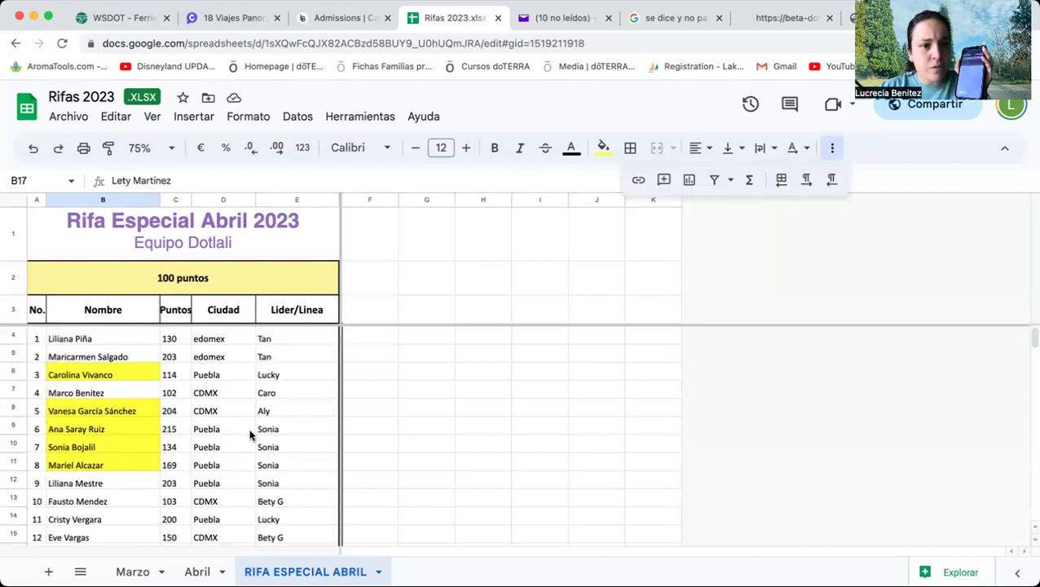
click(126, 359)
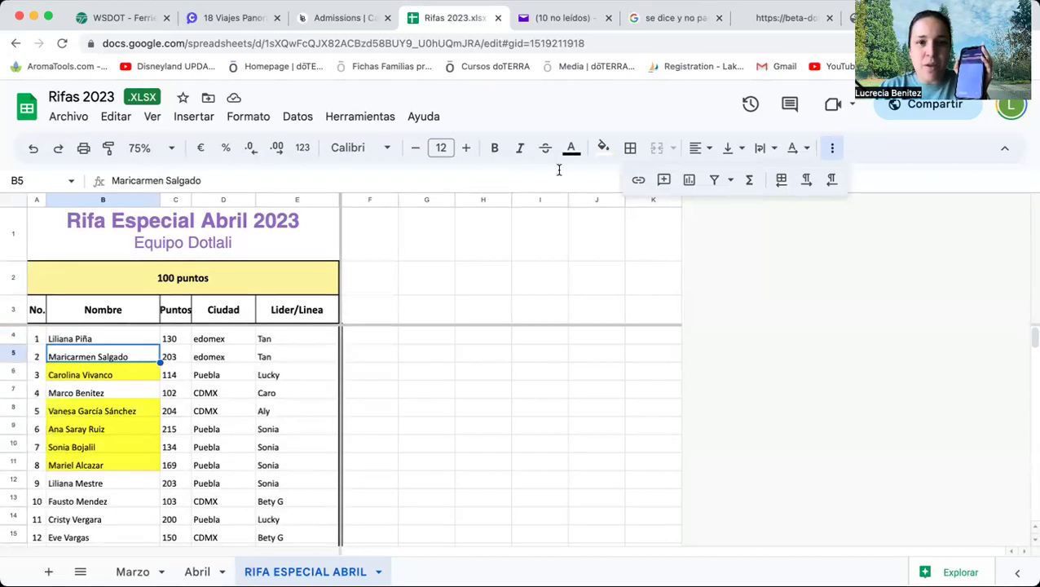
click(603, 149)
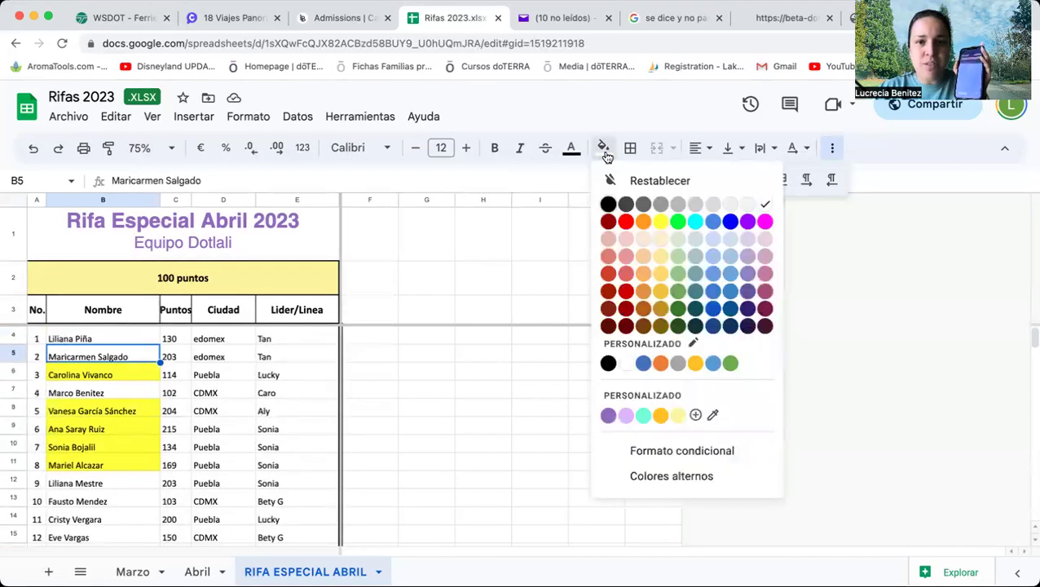
click(661, 224)
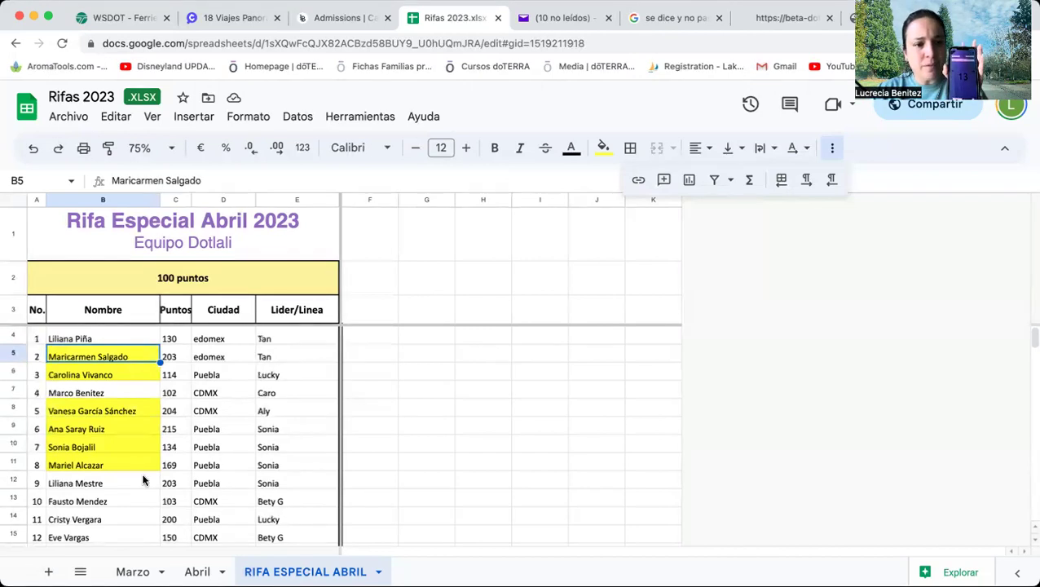
scroll(126, 497, down, 1)
scroll(127, 497, down, 1)
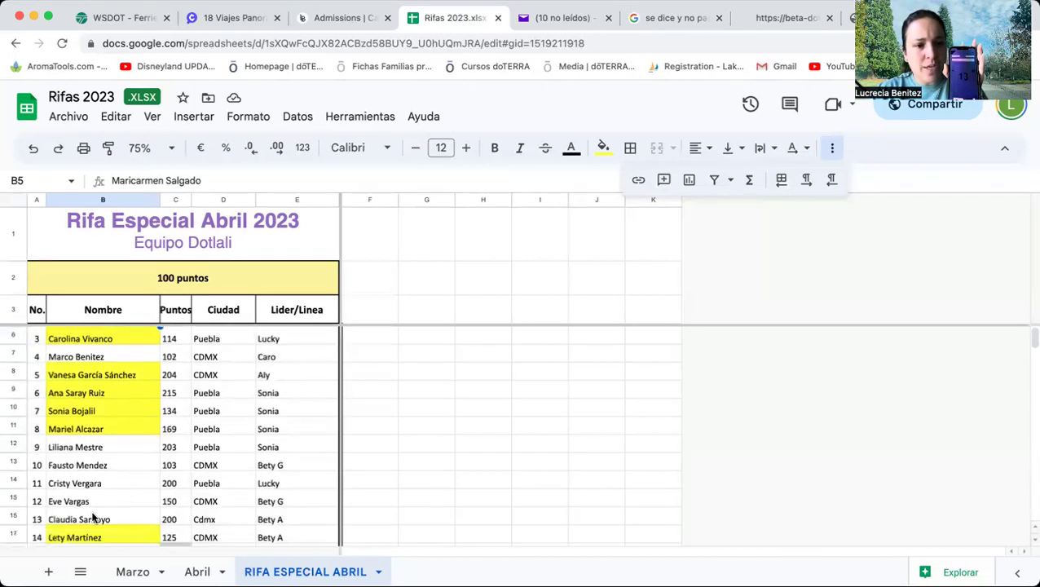
click(98, 516)
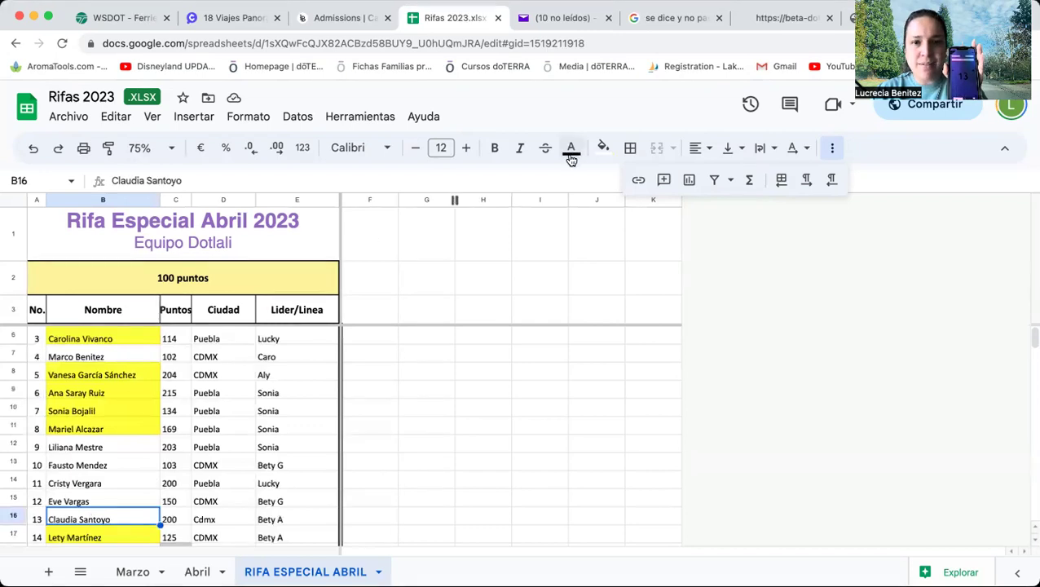
click(603, 149)
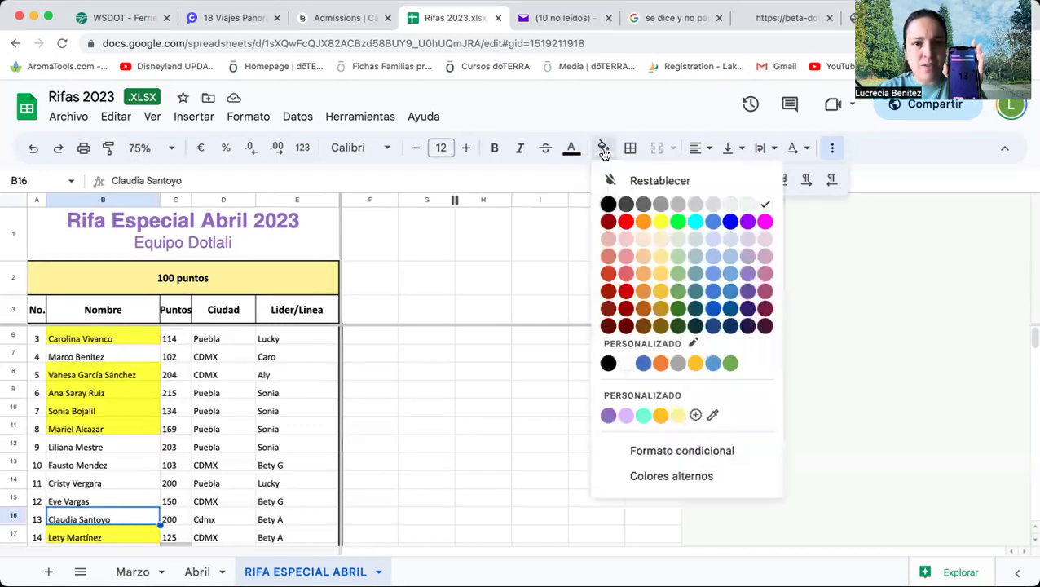
click(660, 221)
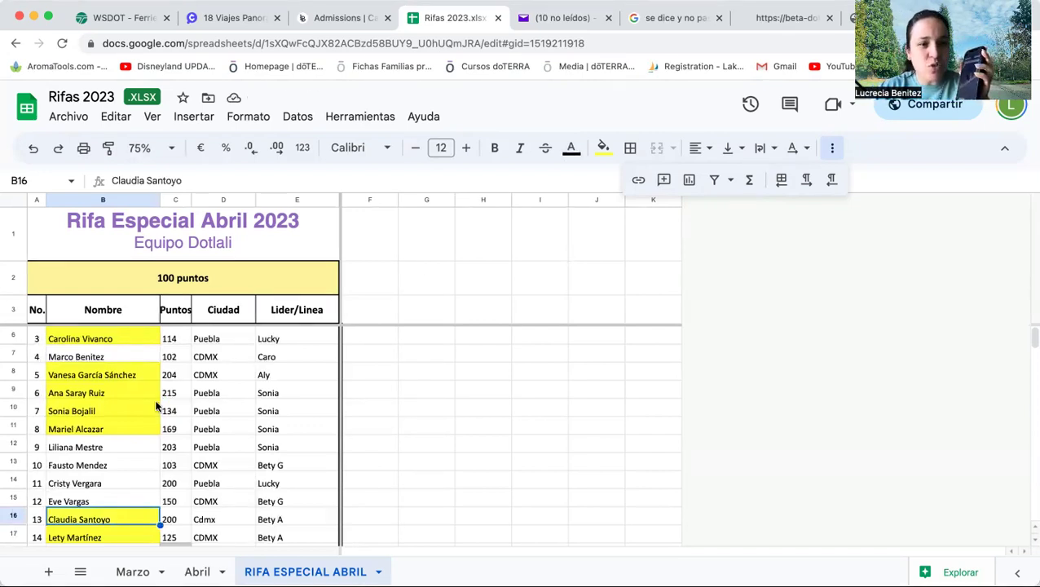
Review the yellow-highlighted names in the raffle list, going through the entries from No. 2 to the end
scroll(156, 405, up, 2)
click(128, 356)
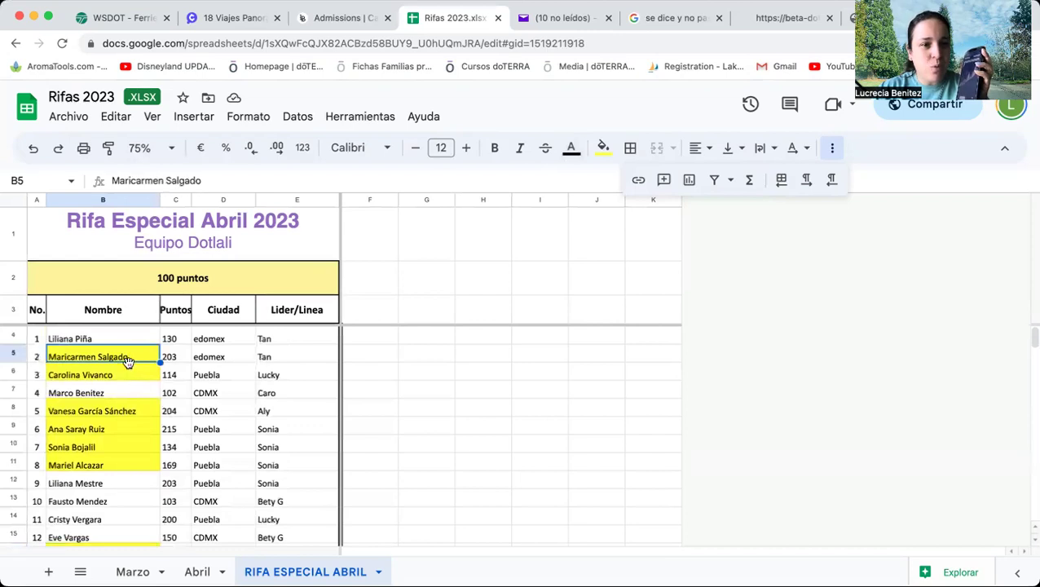
click(126, 369)
click(121, 413)
click(117, 427)
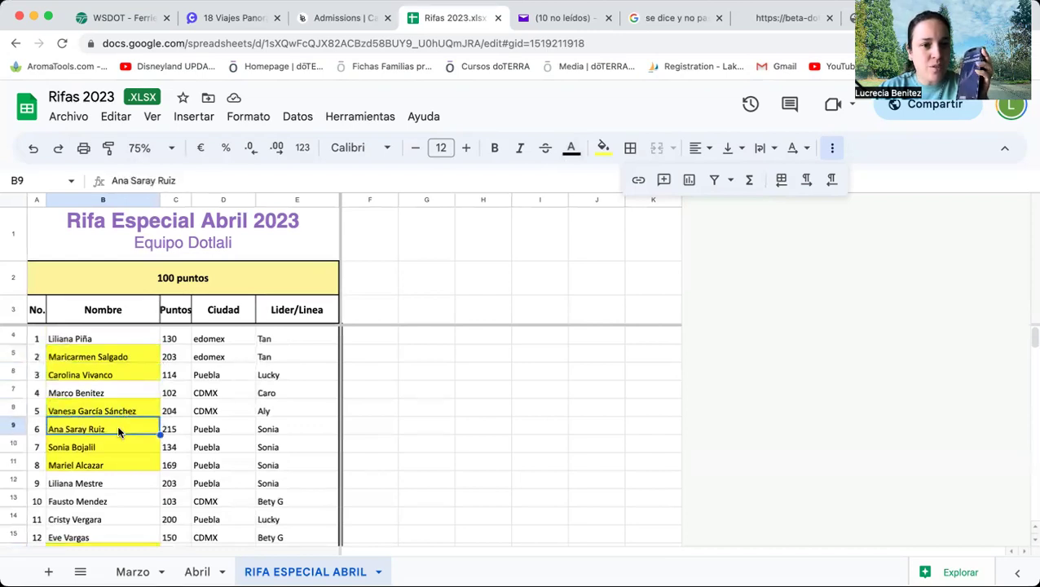
click(117, 461)
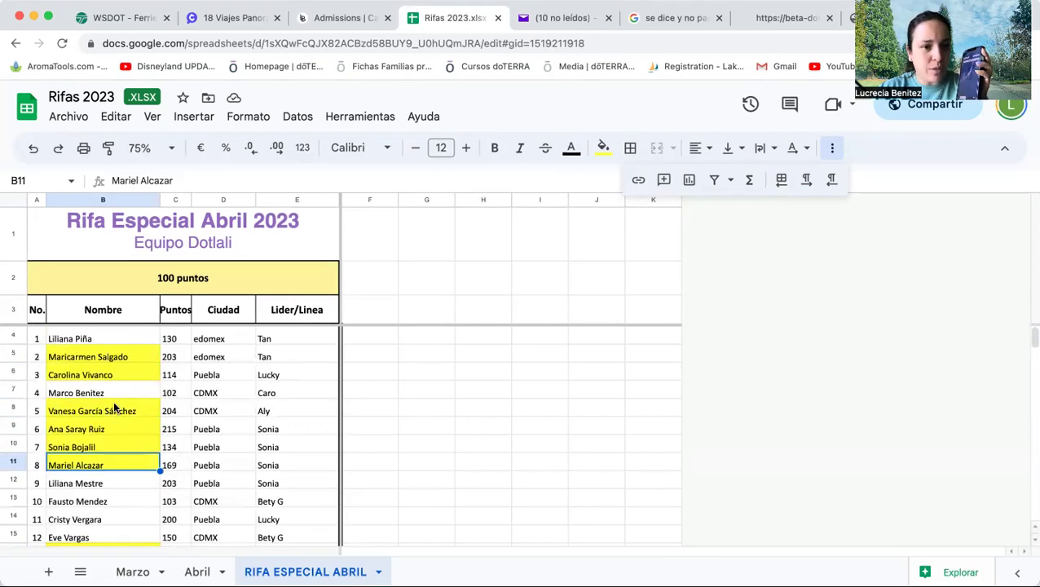
scroll(117, 466, down, 3)
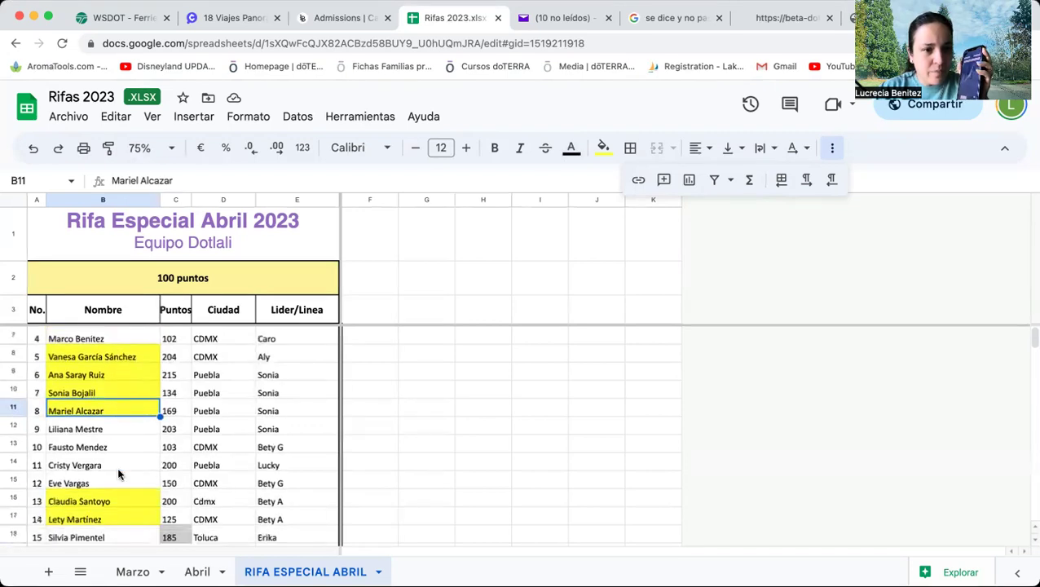
scroll(118, 474, down, 1)
scroll(119, 470, up, 4)
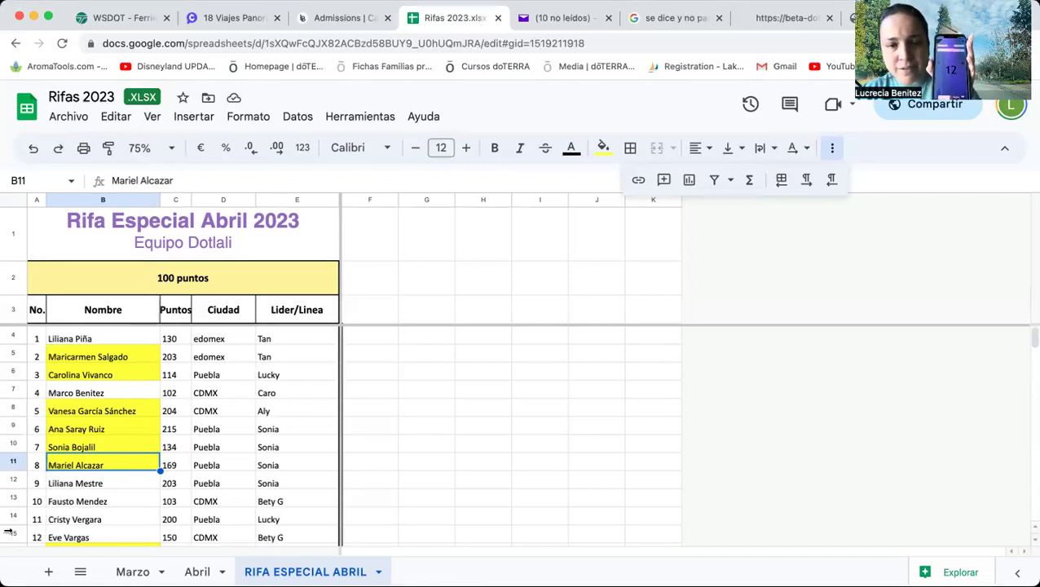
Fill the name cells of participants No. 12 (B15) and No. 1 (B4) with bright yellow
click(100, 531)
click(600, 148)
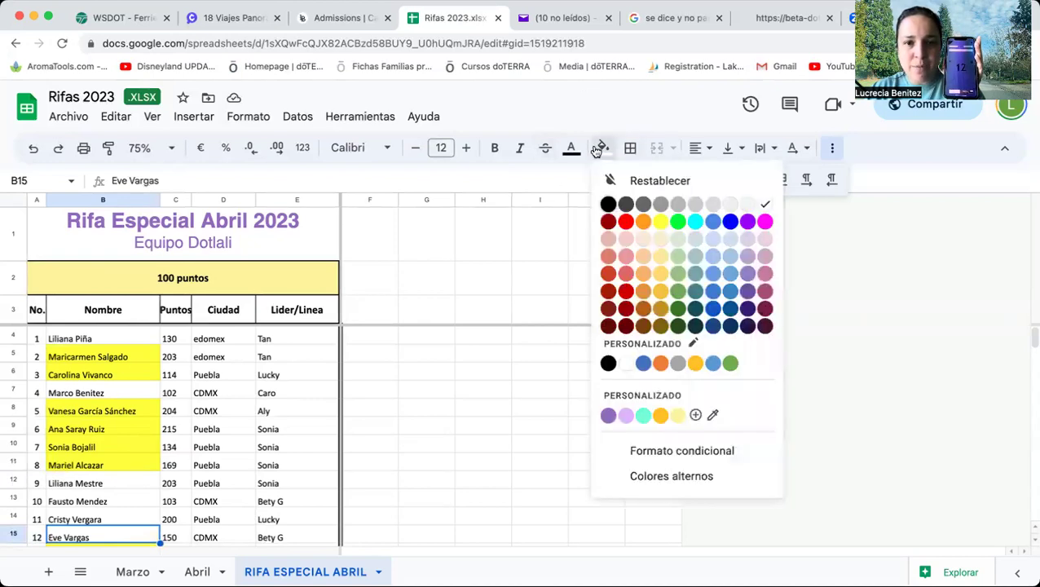
click(660, 222)
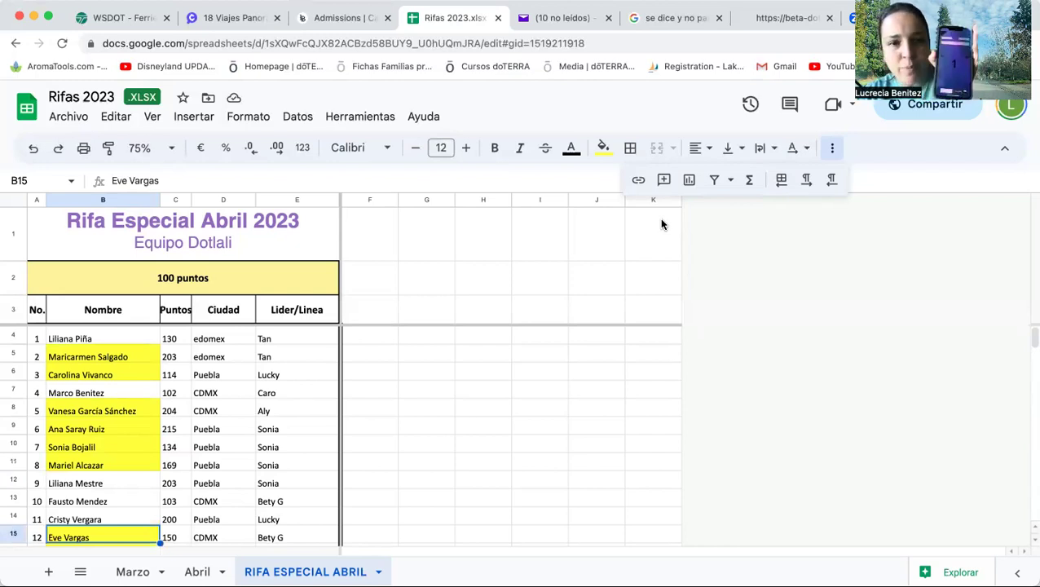
click(114, 337)
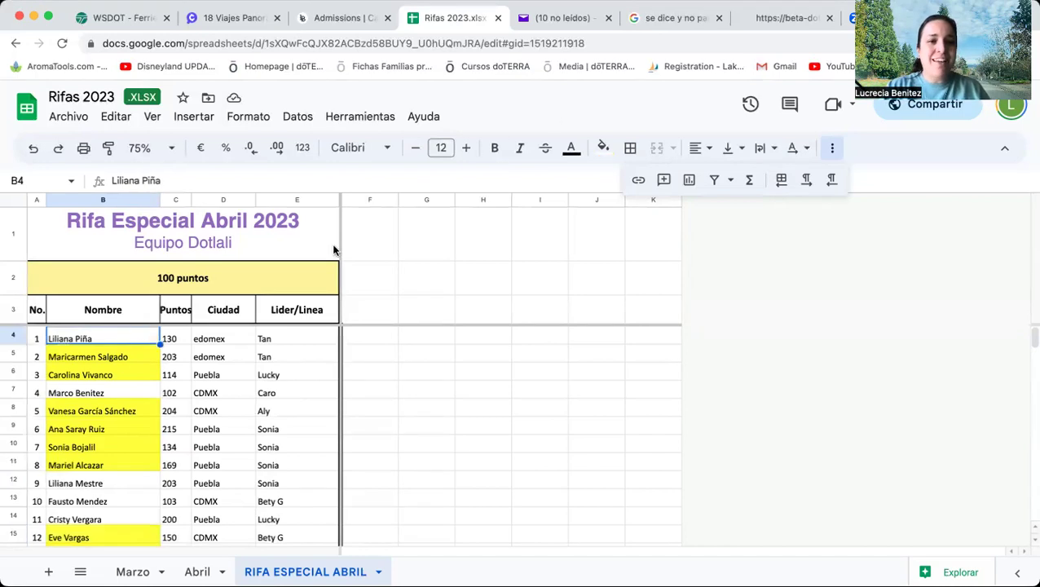
click(604, 150)
click(660, 221)
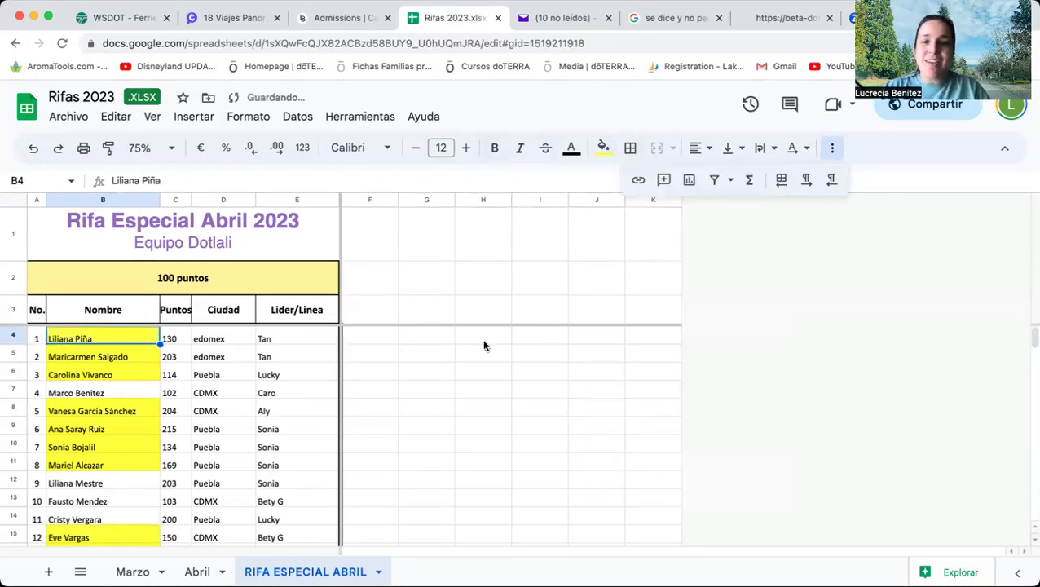